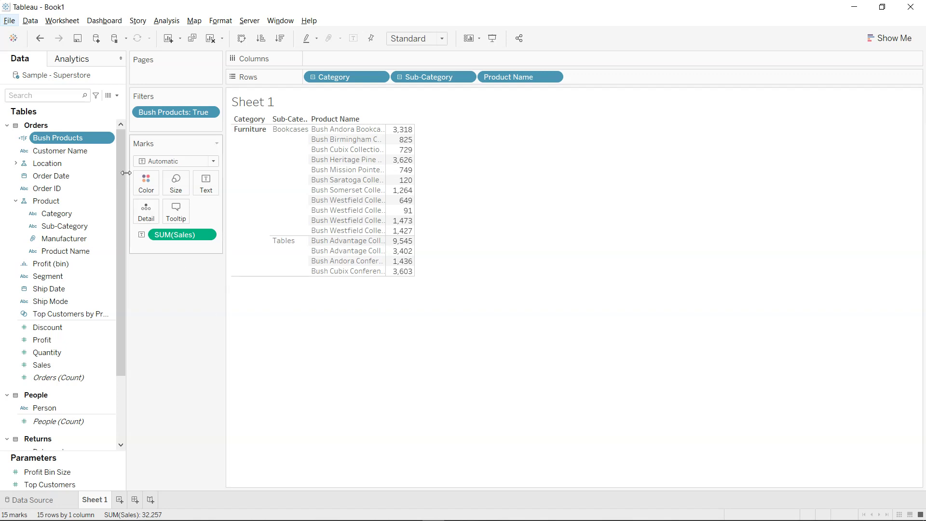
{"action": "left_click", "coordinate": [108, 139]}
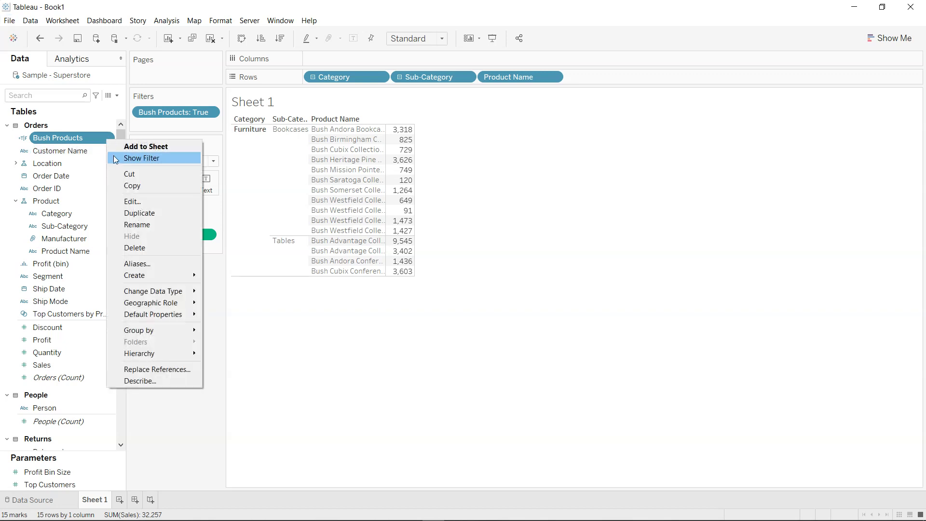
{"action": "left_click", "coordinate": [131, 202]}
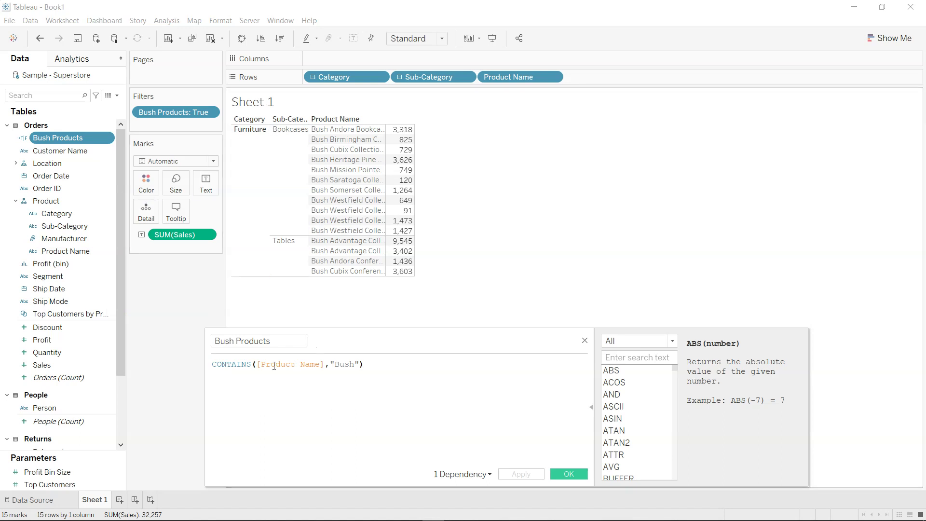
{"action": "left_click", "coordinate": [217, 365]}
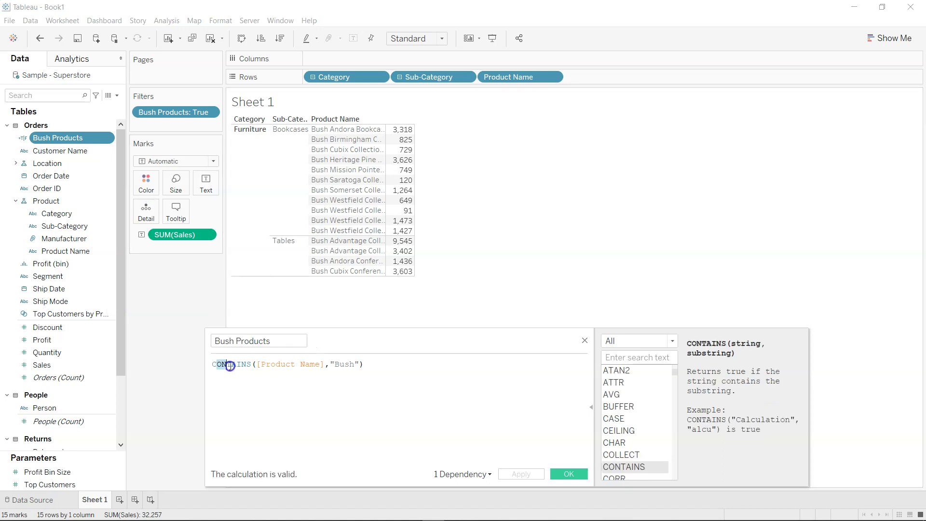
{"action": "left_click", "coordinate": [280, 365]}
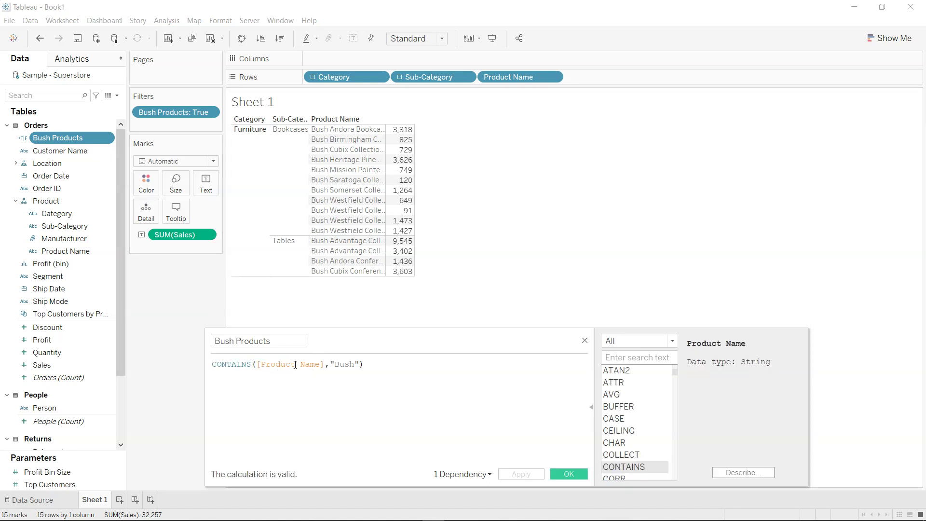
{"action": "left_click_drag", "start_coordinate": [333, 364], "coordinate": [354, 365]}
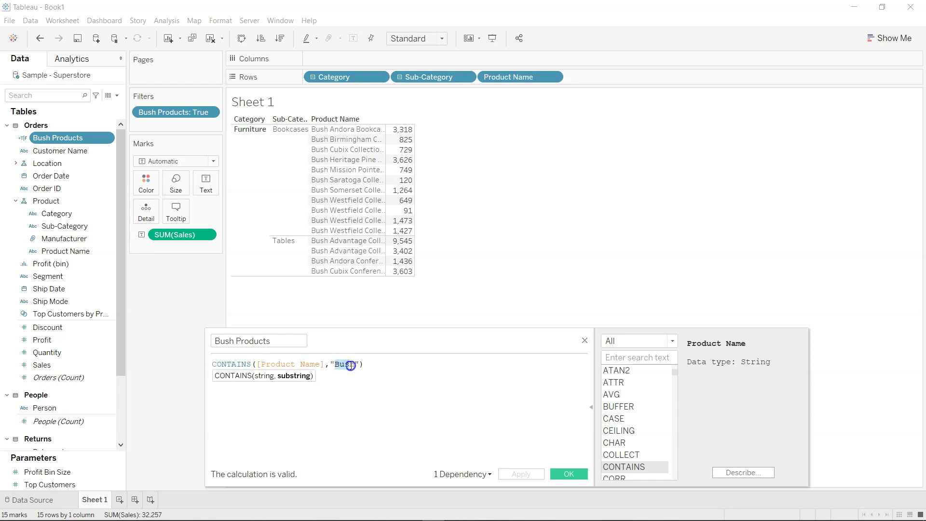
{"action": "left_click", "coordinate": [354, 365]}
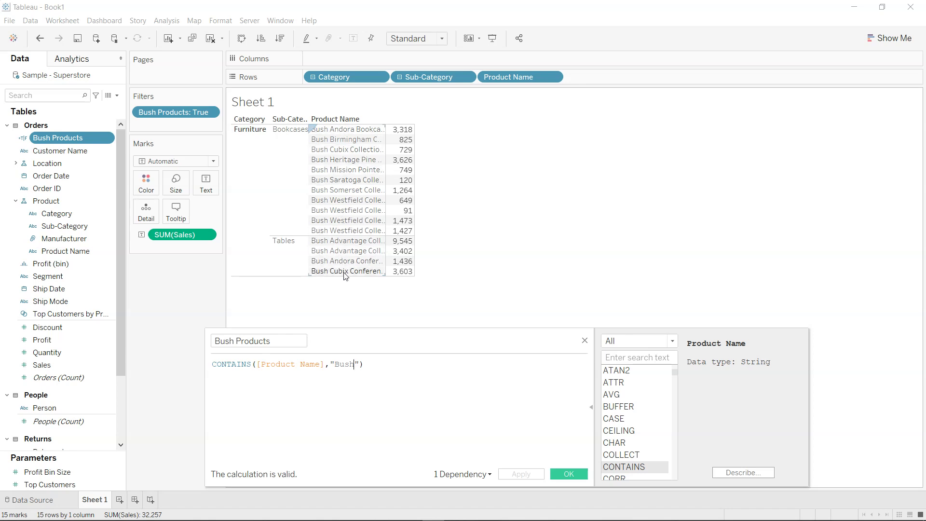
- Close the calculation and Bush Products filter dialogs unchanged, leaving the filter at True
{"action": "left_click", "coordinate": [565, 473]}
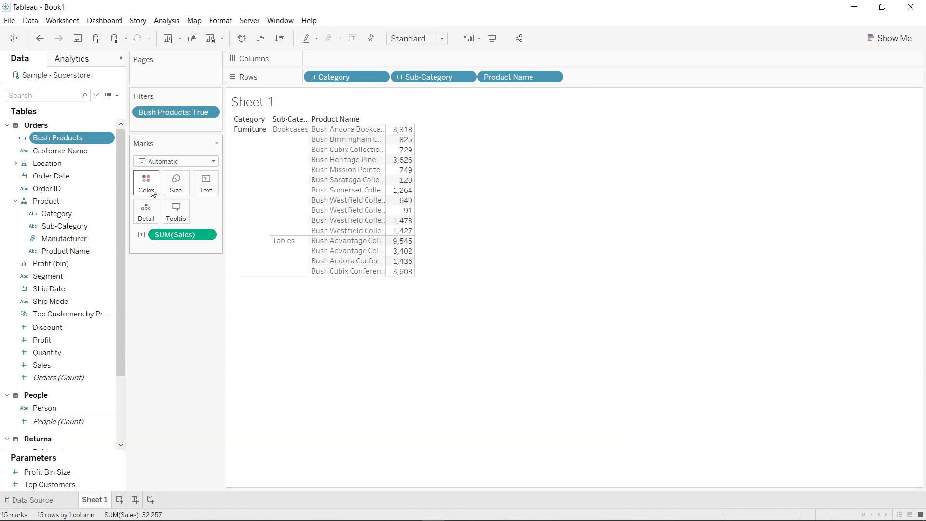
{"action": "mouse_move", "coordinate": [174, 112]}
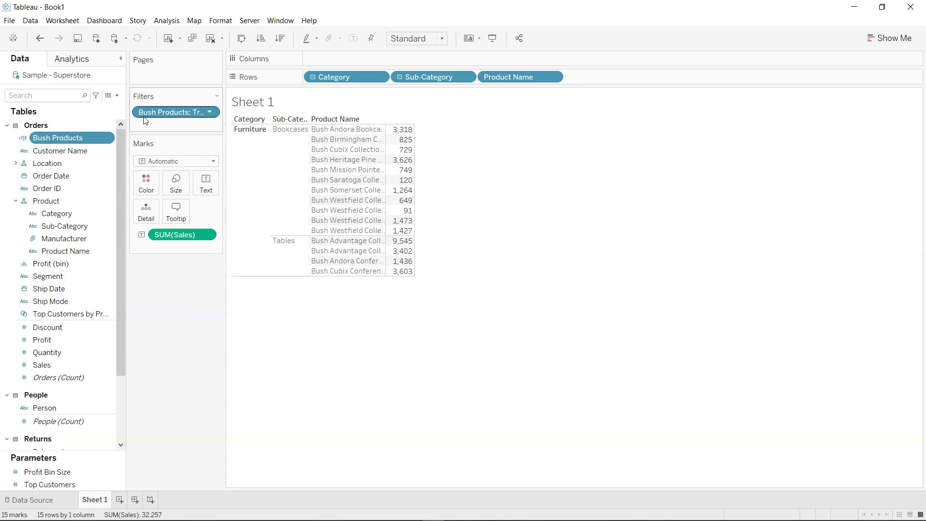
{"action": "left_click", "coordinate": [210, 113]}
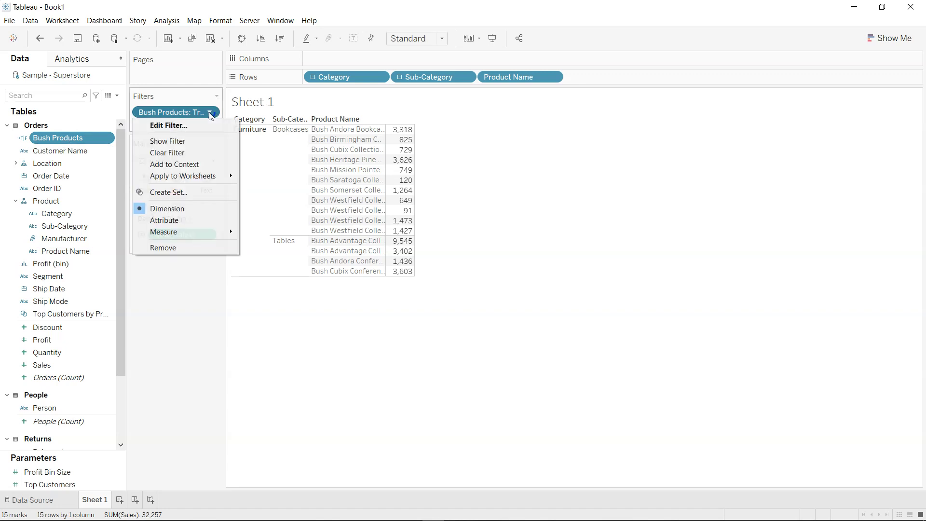
{"action": "left_click", "coordinate": [206, 126]}
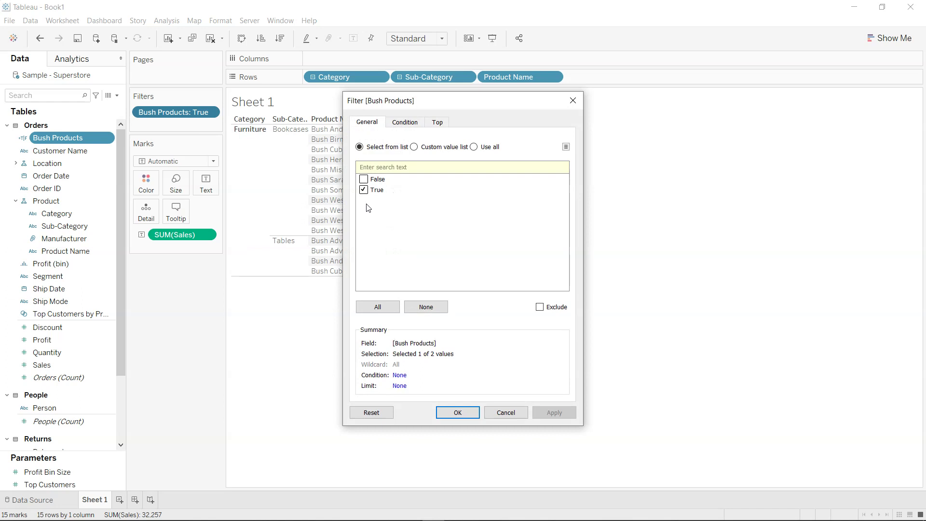
{"action": "left_click", "coordinate": [456, 413]}
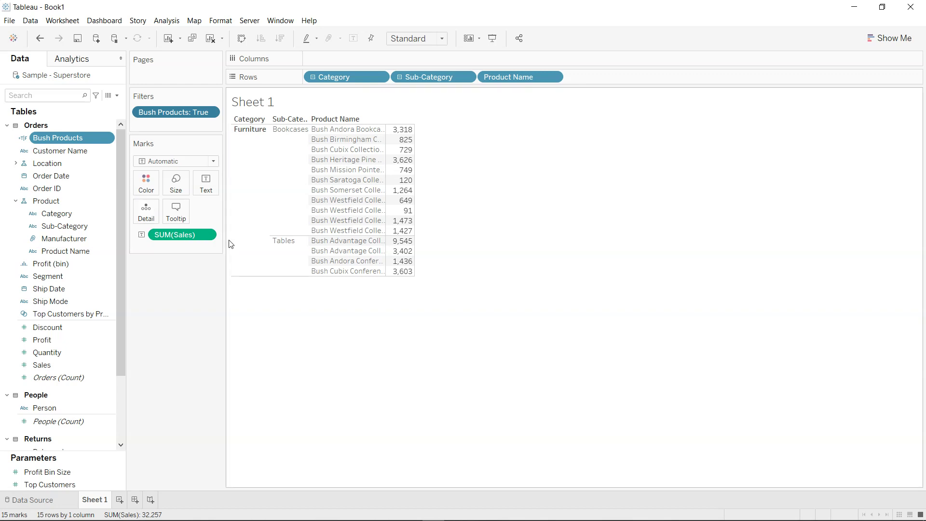
{"action": "left_click_drag", "start_coordinate": [172, 111], "coordinate": [179, 362]}
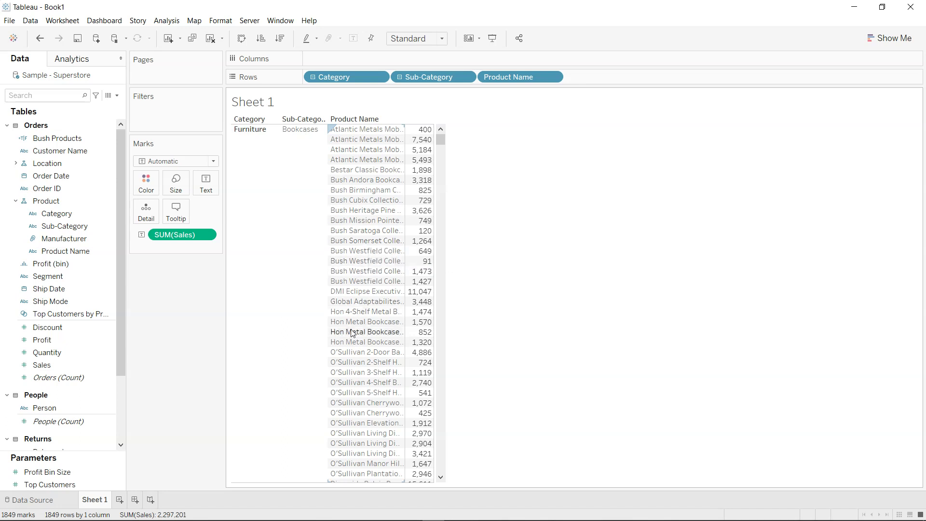
{"action": "left_click_drag", "start_coordinate": [440, 140], "coordinate": [439, 179]}
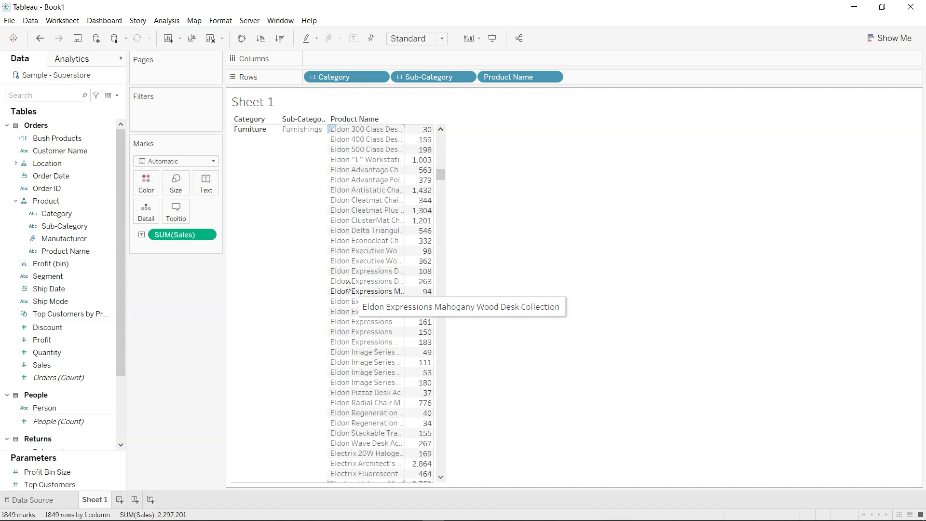
{"action": "scroll", "coordinate": [348, 286], "scroll_direction": "up", "scroll_amount": 5}
{"action": "scroll", "coordinate": [348, 286], "scroll_direction": "up", "scroll_amount": 10}
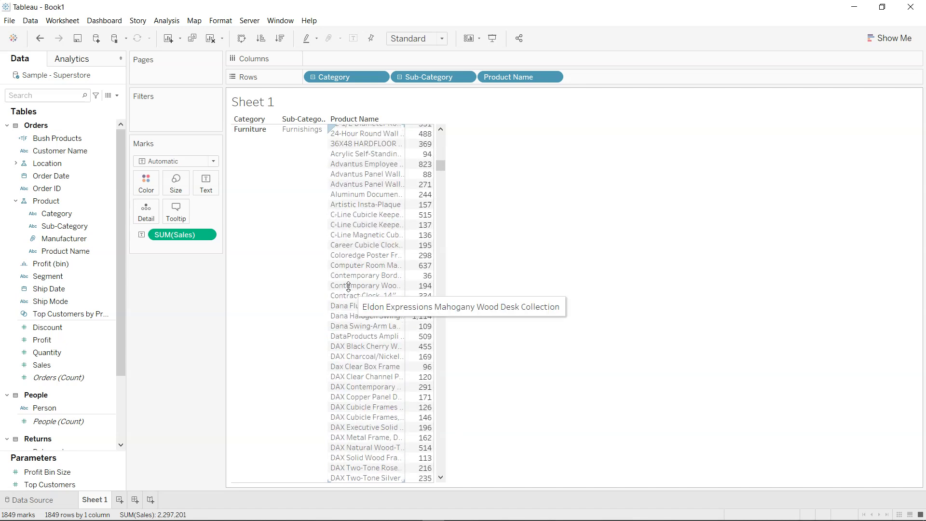
{"action": "scroll", "coordinate": [348, 286], "scroll_direction": "up", "scroll_amount": 10}
{"action": "scroll", "coordinate": [348, 286], "scroll_direction": "up", "scroll_amount": 10}
{"action": "scroll", "coordinate": [349, 286], "scroll_direction": "up", "scroll_amount": 10}
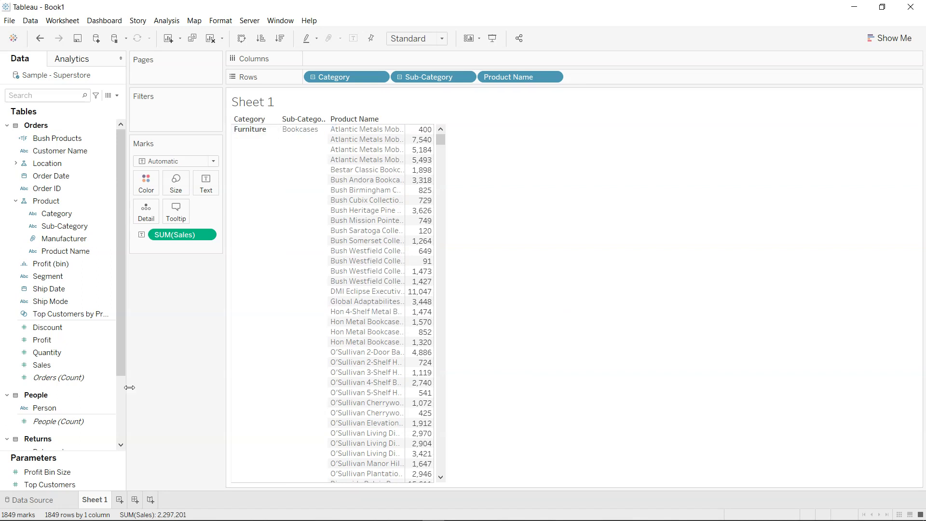
- Create a new parameter named Prod Search with String data type and List allowable values
{"action": "left_click", "coordinate": [118, 96]}
{"action": "left_click", "coordinate": [105, 119]}
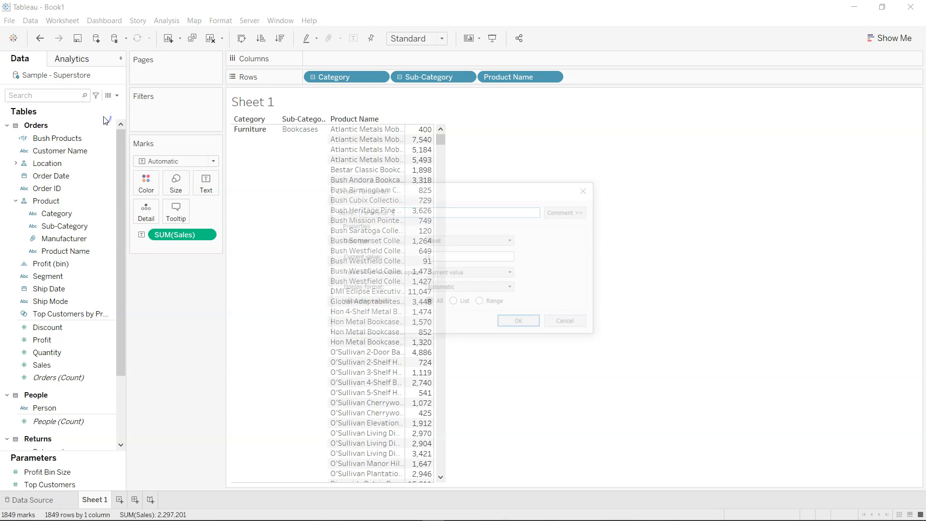
{"action": "type", "text": "Prod"}
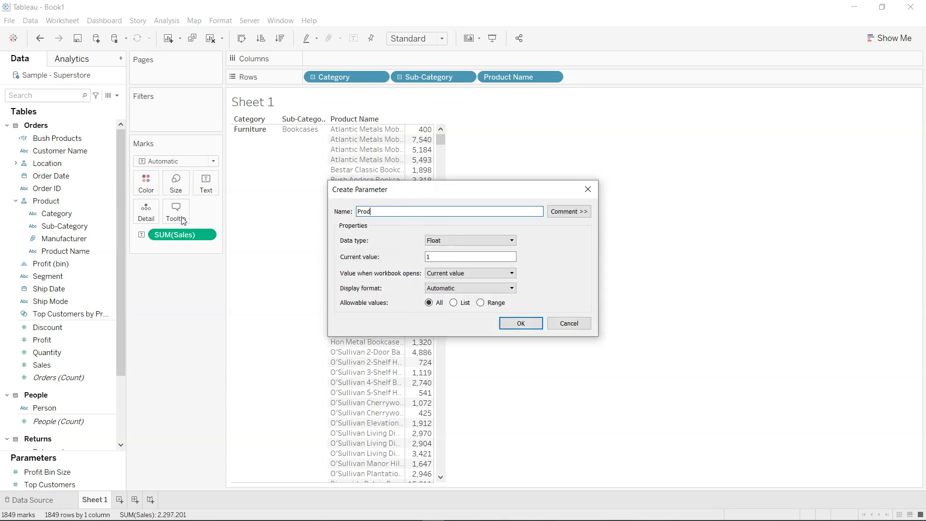
{"action": "type", "text": " Search"}
{"action": "key", "text": "Tab"}
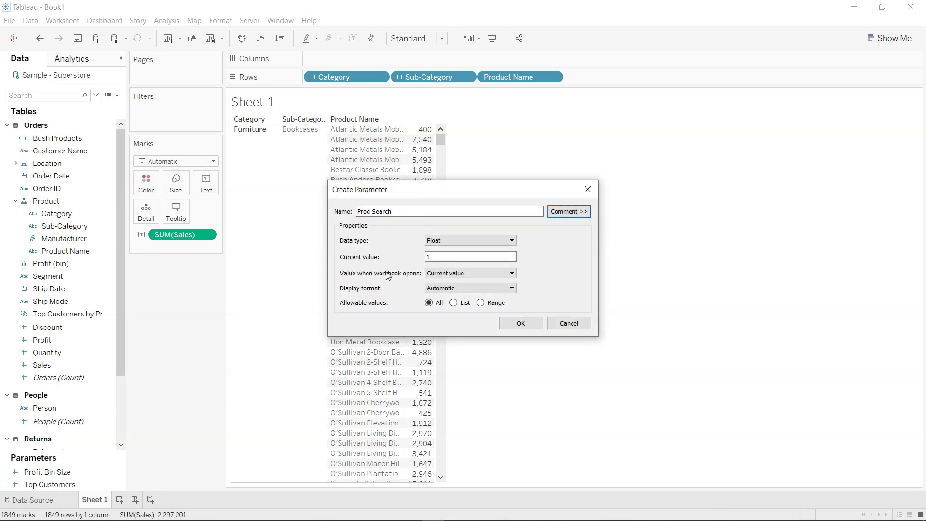
{"action": "left_click", "coordinate": [449, 241]}
{"action": "left_click", "coordinate": [452, 265]}
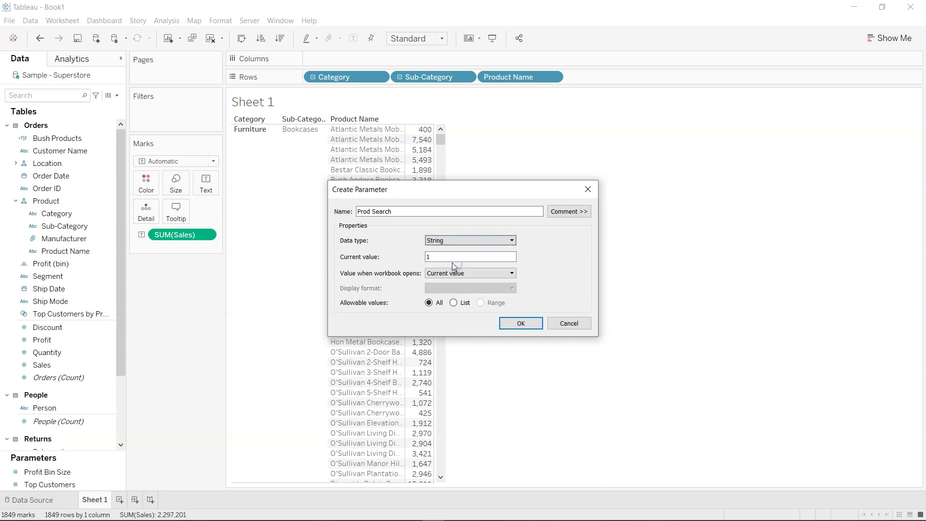
{"action": "left_click", "coordinate": [453, 303]}
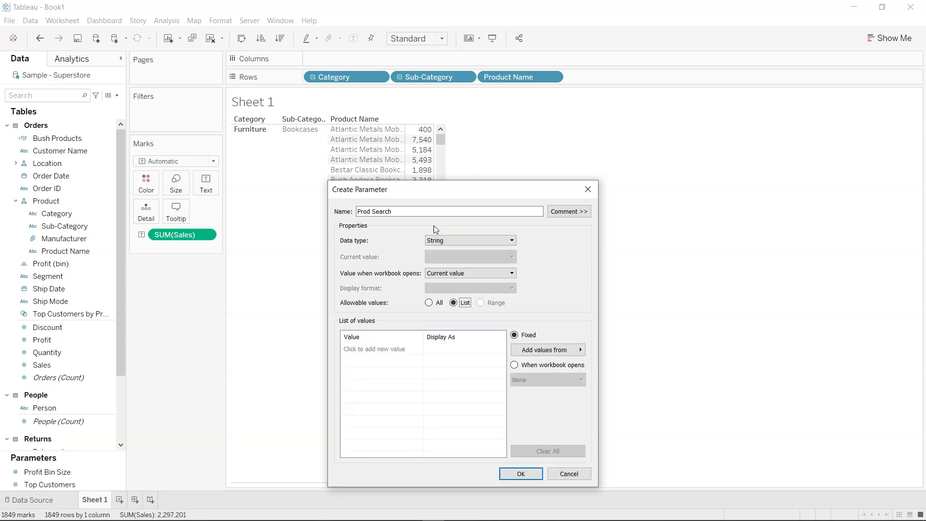
- Enter the list values Atlantic, Bush, Hon and DAX and save the parameter
{"action": "left_click_drag", "start_coordinate": [444, 195], "coordinate": [612, 159]}
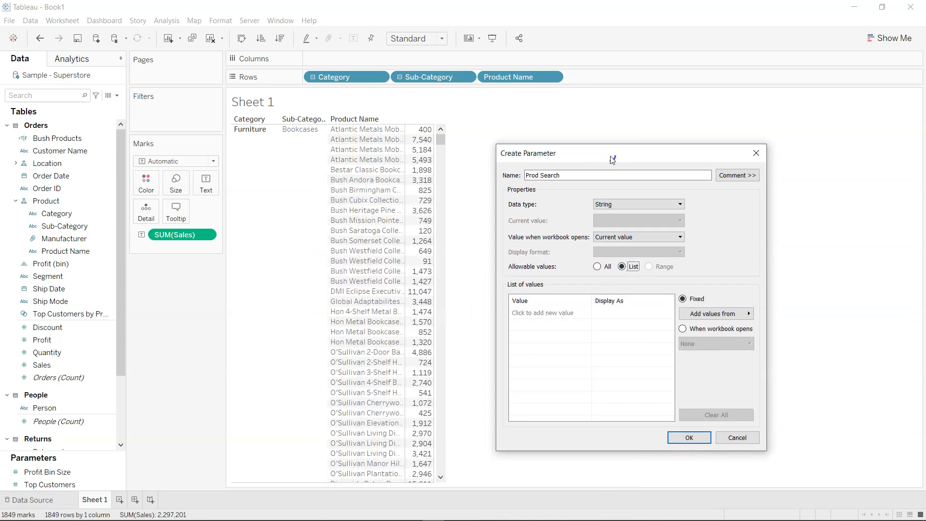
{"action": "left_click", "coordinate": [550, 312]}
{"action": "type", "text": "Atlantic"}
{"action": "key", "text": "Return"}
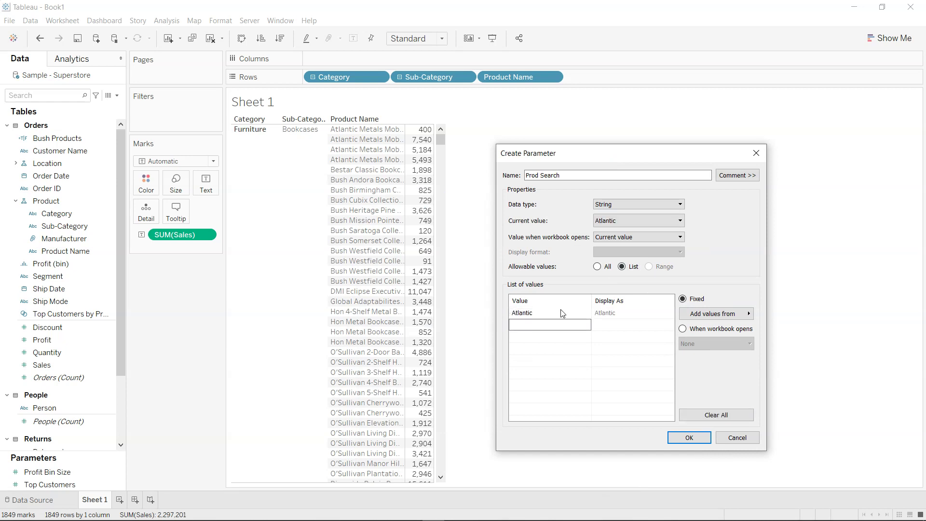
{"action": "type", "text": "Bush"}
{"action": "key", "text": "Return"}
{"action": "key", "text": "Return"}
{"action": "type", "text": "DAX"}
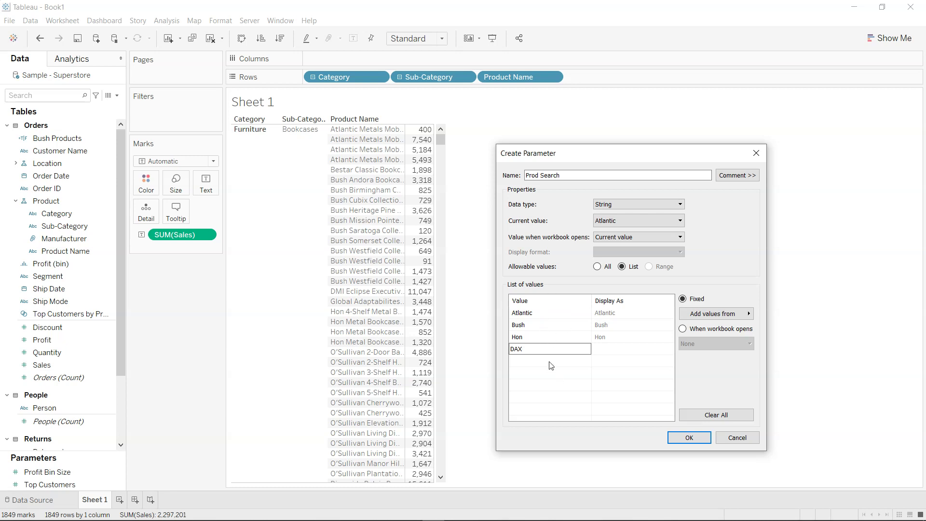
{"action": "key", "text": "Return"}
{"action": "type", "text": "Hon"}
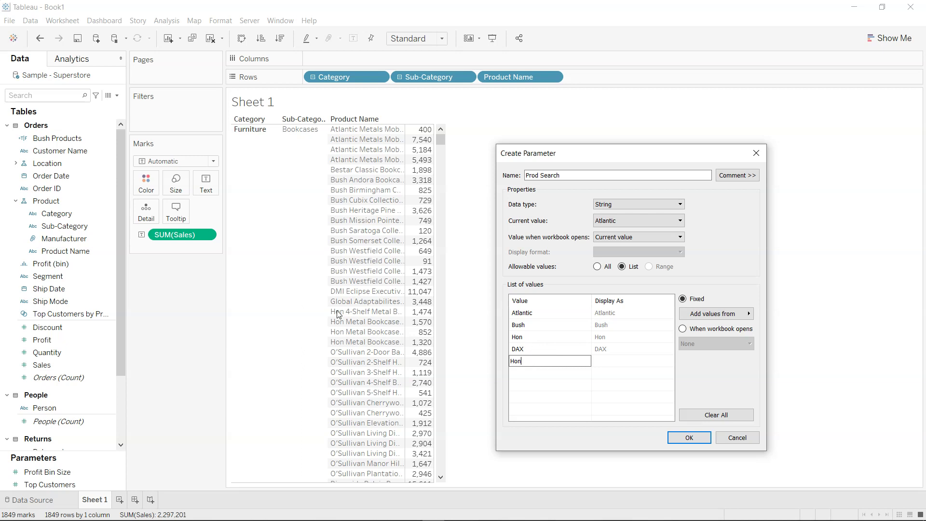
{"action": "left_click", "coordinate": [690, 437]}
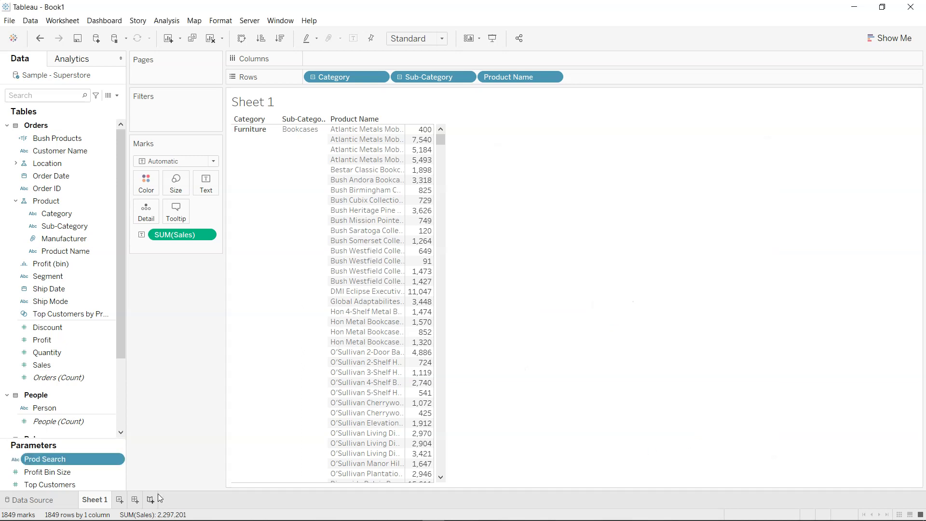
- Show the Prod Search parameter control on the sheet and set it to DAX
{"action": "right_click", "coordinate": [120, 459]}
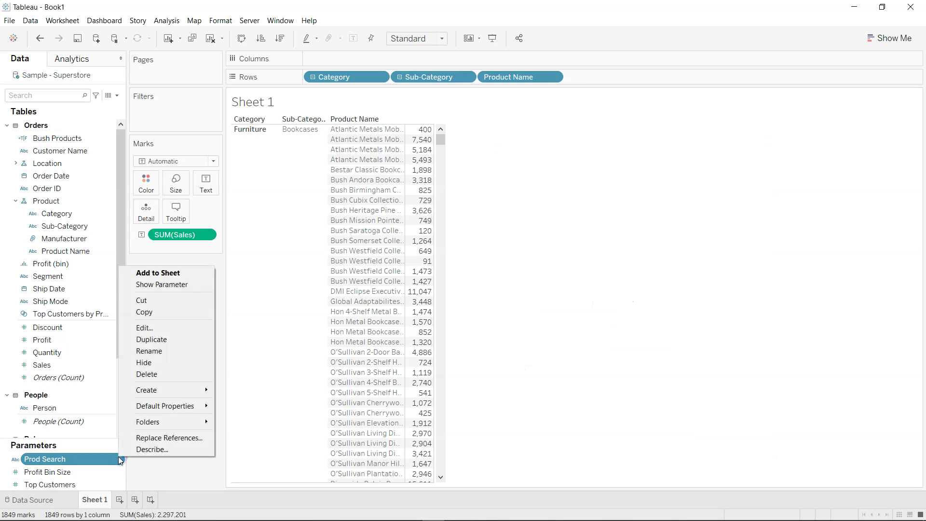
{"action": "left_click", "coordinate": [160, 285]}
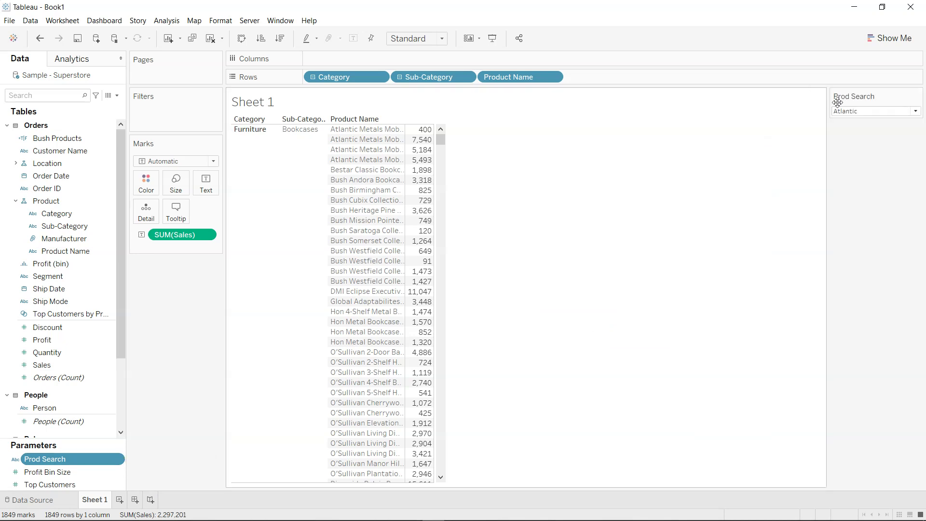
{"action": "left_click", "coordinate": [861, 110]}
{"action": "left_click", "coordinate": [857, 146]}
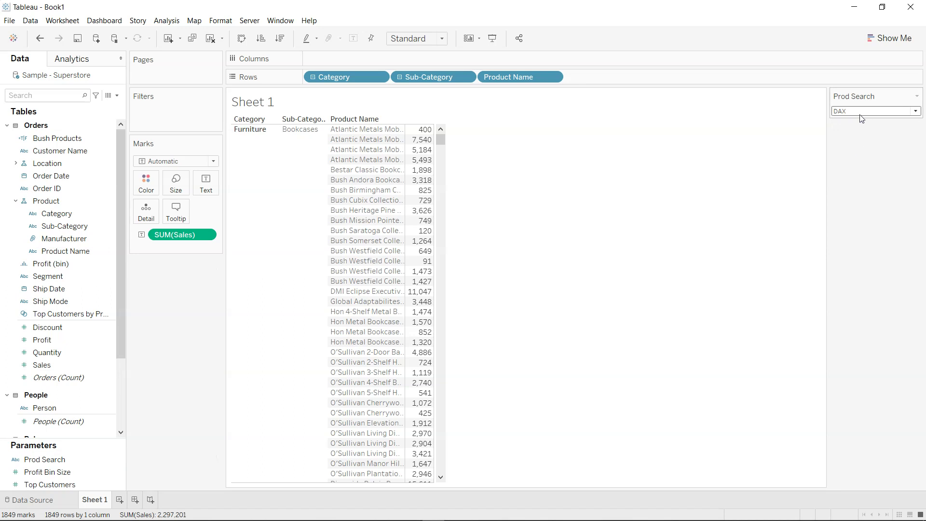
- Switch Prod Search to Bush, then back to Atlantic
{"action": "left_click", "coordinate": [861, 112]}
{"action": "left_click", "coordinate": [861, 131]}
{"action": "left_click", "coordinate": [858, 113]}
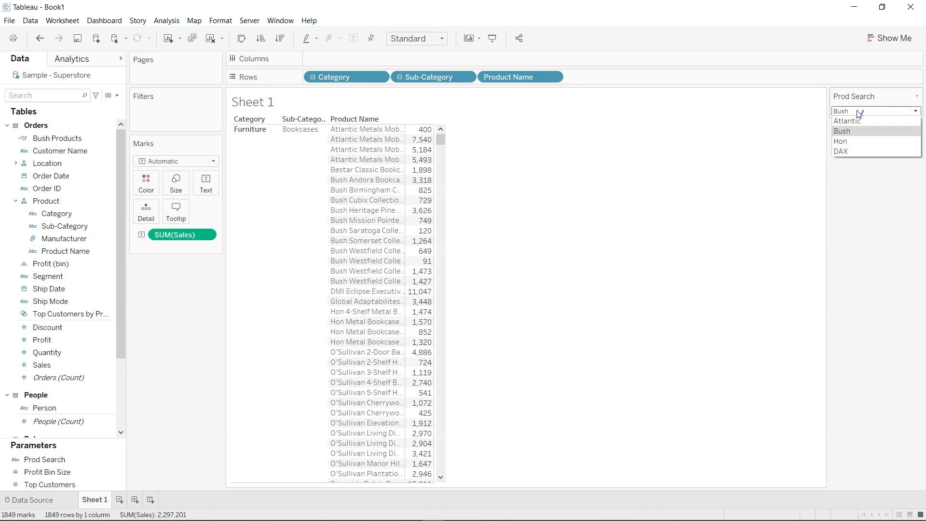
{"action": "left_click", "coordinate": [858, 121]}
{"action": "left_click", "coordinate": [73, 460]}
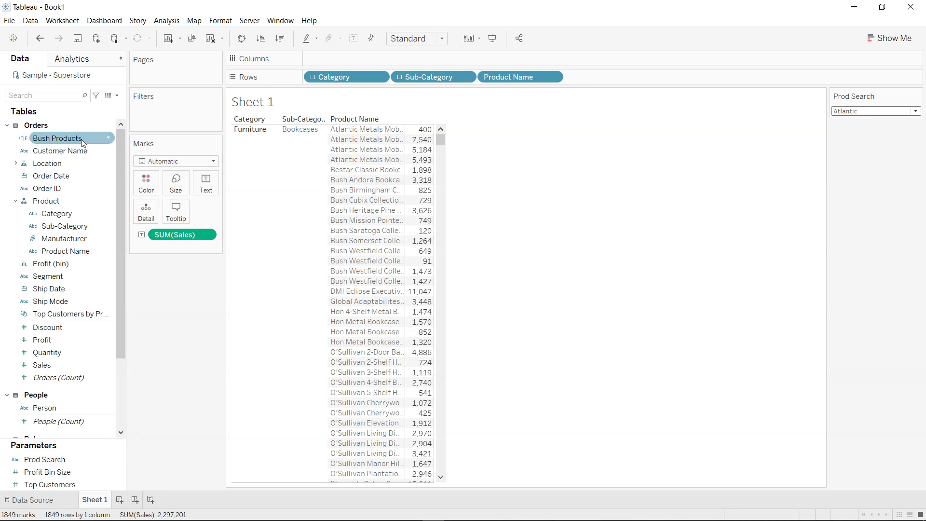
- Replace "Bush" with [Prod Search] in the Bush Products CONTAINS formula and apply it
{"action": "right_click", "coordinate": [108, 139]}
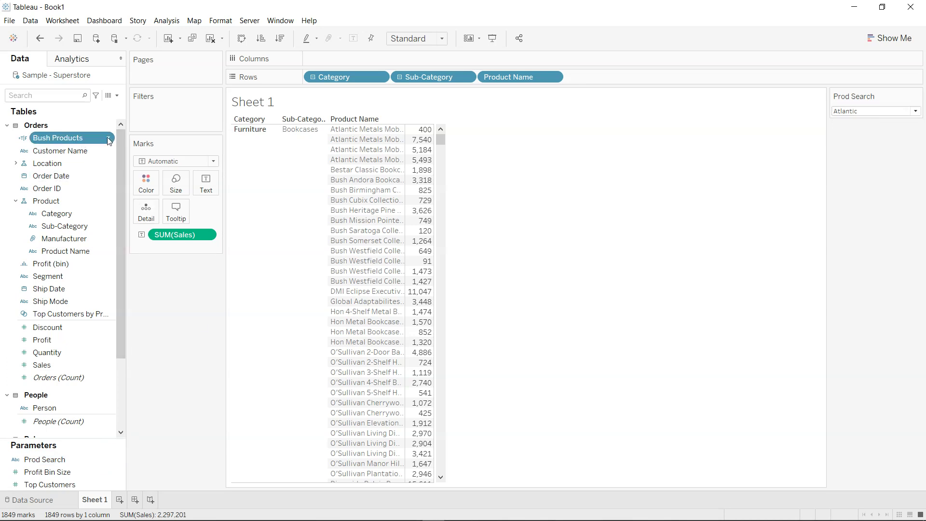
{"action": "left_click", "coordinate": [132, 199]}
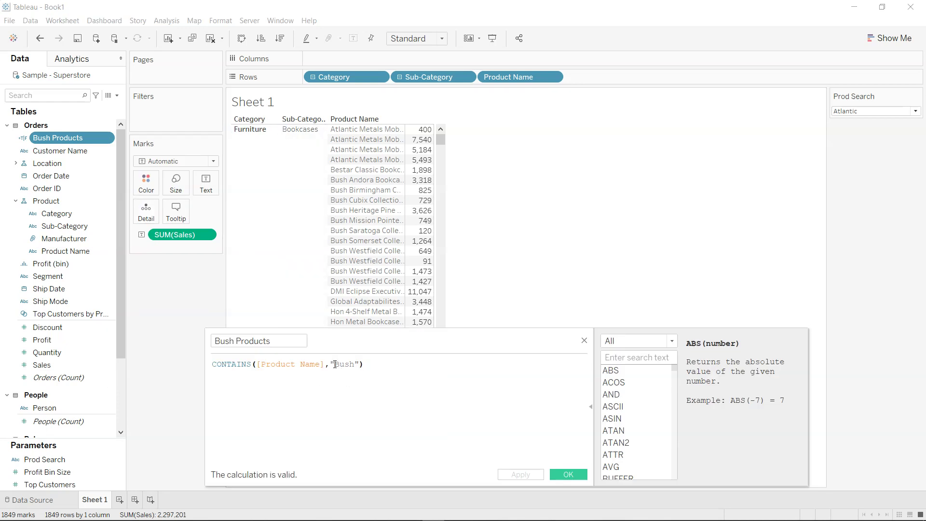
{"action": "left_click_drag", "start_coordinate": [331, 364], "coordinate": [358, 364]}
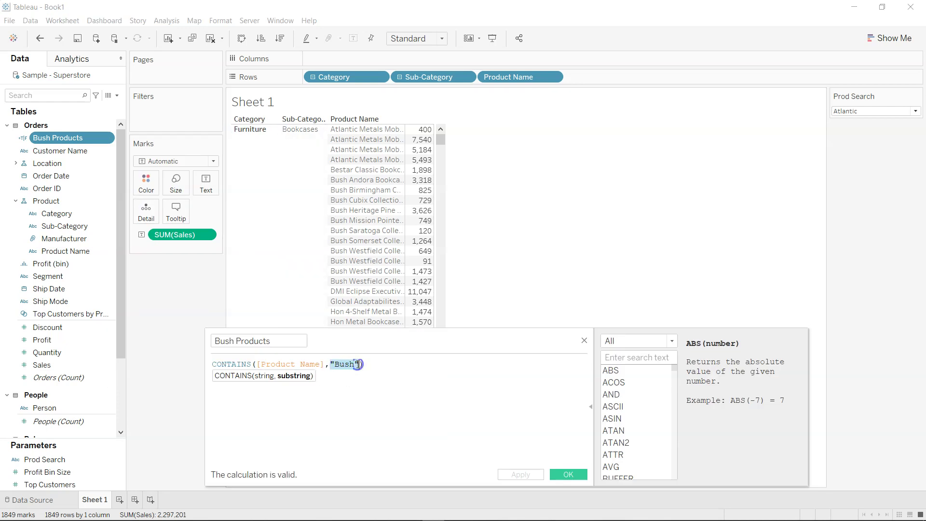
{"action": "type", "text": "Prod"}
{"action": "key", "text": "Return"}
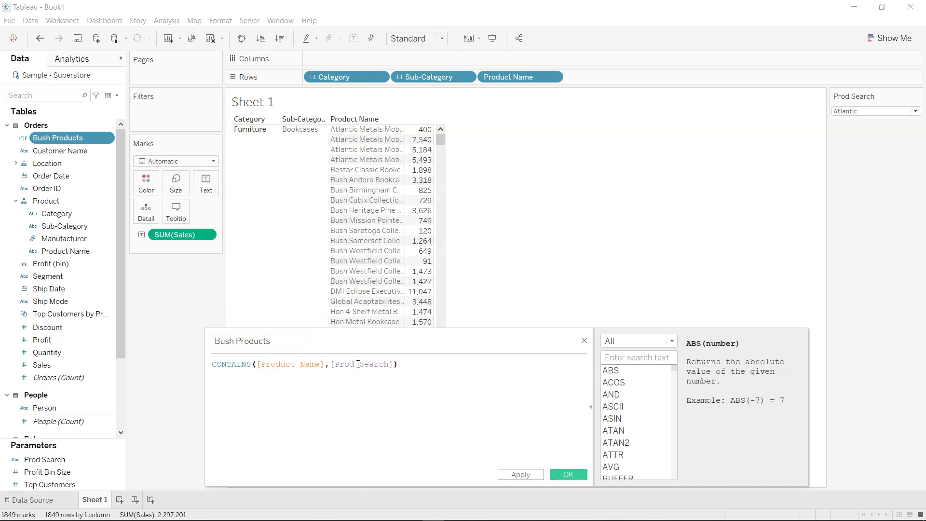
{"action": "left_click", "coordinate": [533, 476]}
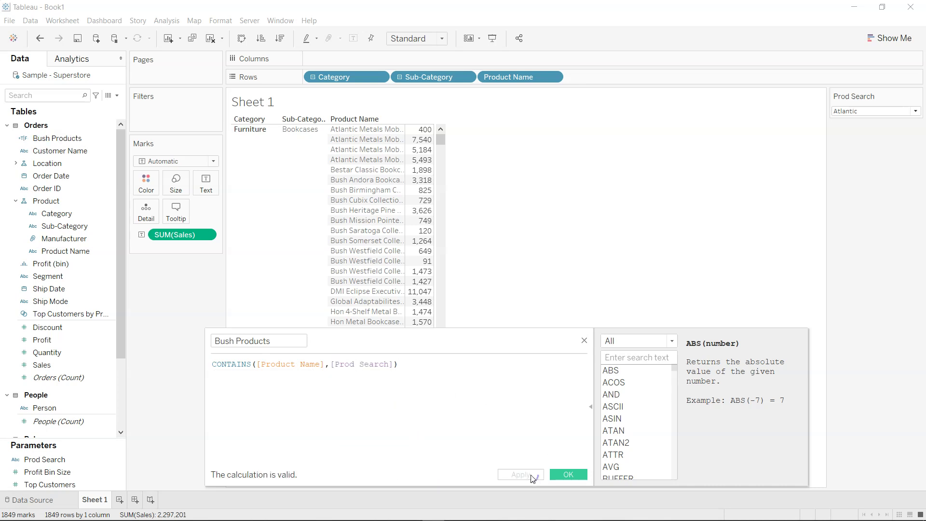
{"action": "left_click", "coordinate": [570, 475]}
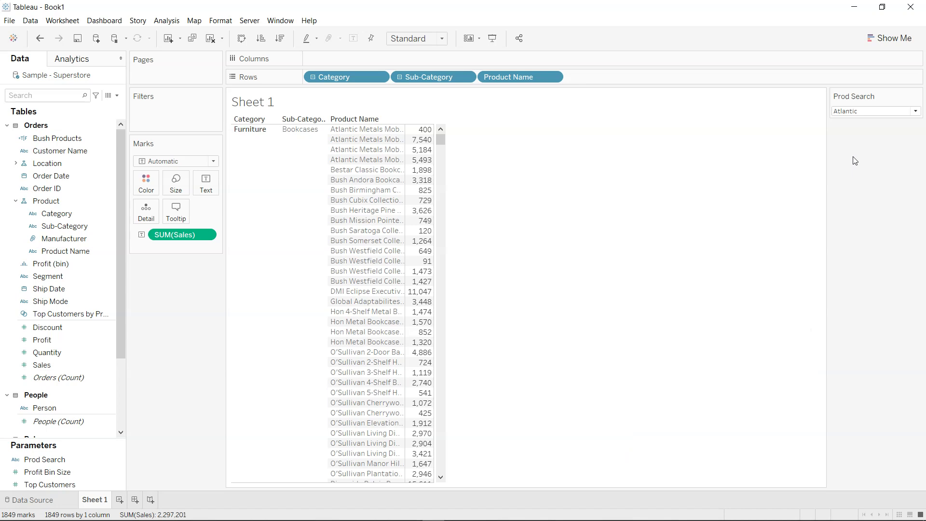
- Filter the sheet to Bush Products = True and set Prod Search to DAX
{"action": "left_click_drag", "start_coordinate": [77, 137], "coordinate": [175, 115]}
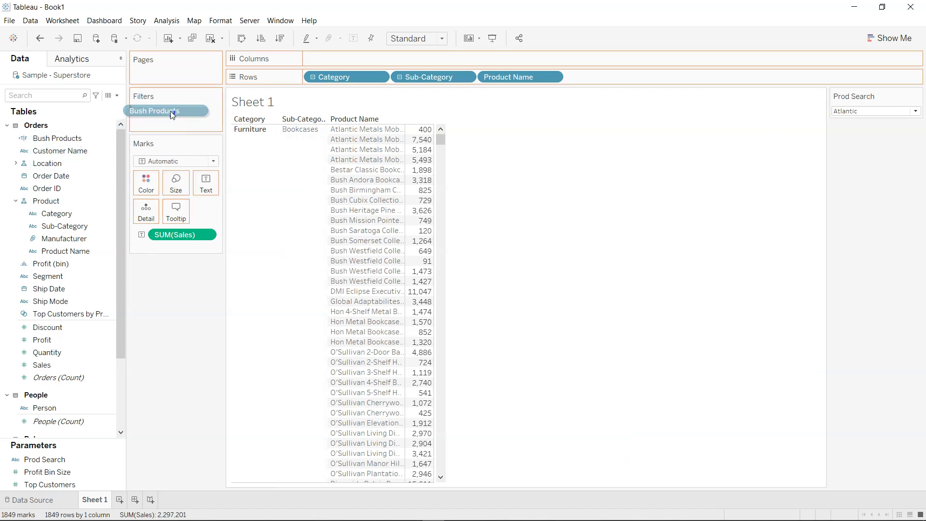
{"action": "left_click", "coordinate": [364, 190]}
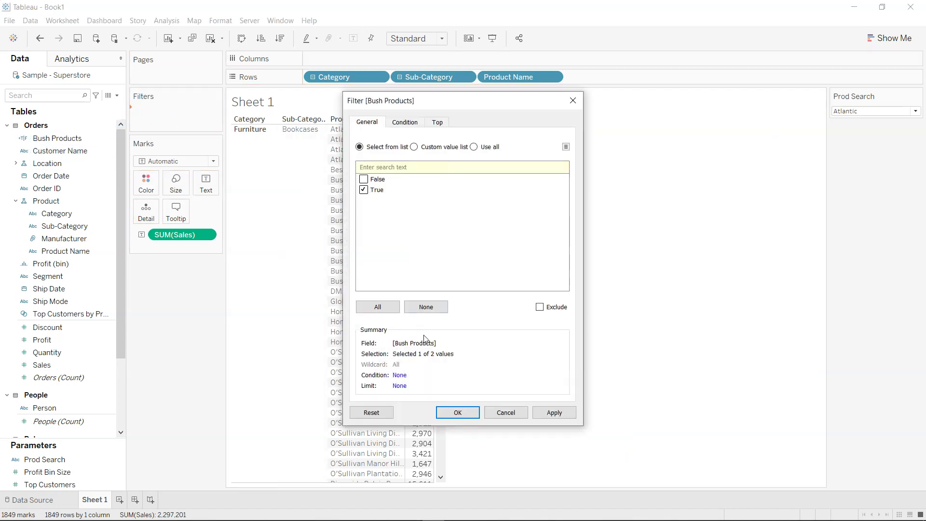
{"action": "left_click", "coordinate": [456, 413]}
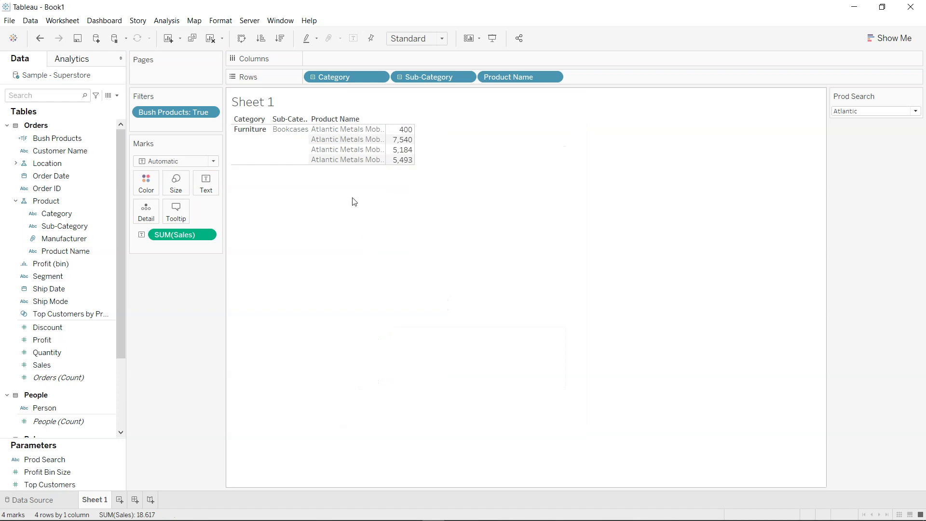
{"action": "left_click", "coordinate": [877, 116]}
{"action": "left_click", "coordinate": [872, 154]}
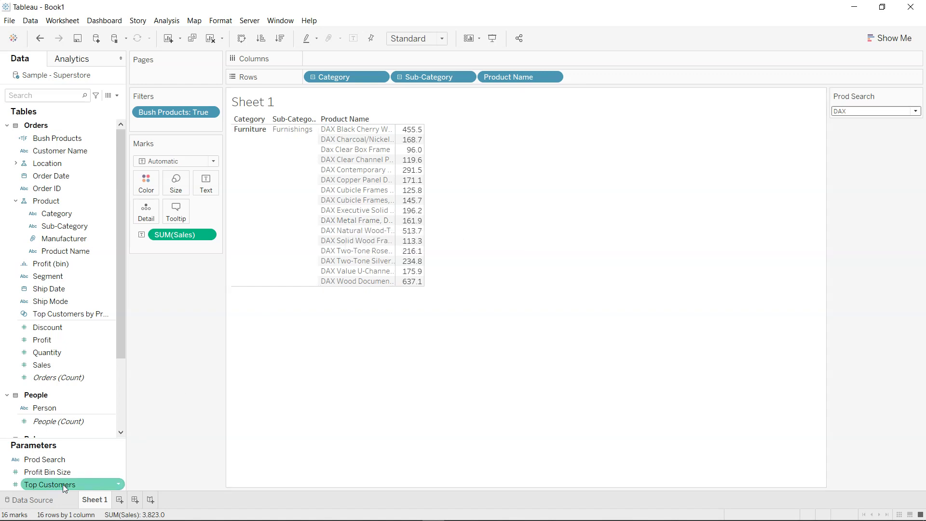
- Add Metal to the Prod Search parameter's list of allowed values
{"action": "right_click", "coordinate": [118, 457]}
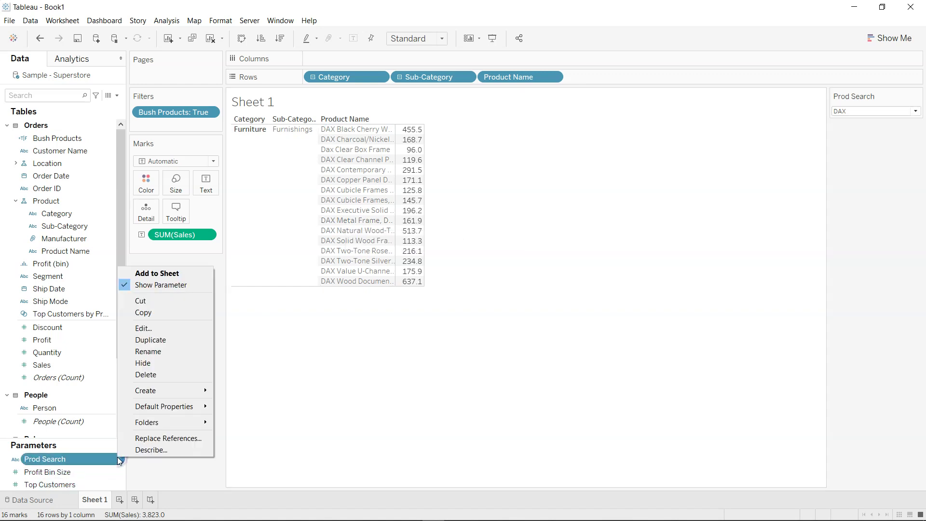
{"action": "left_click", "coordinate": [175, 328]}
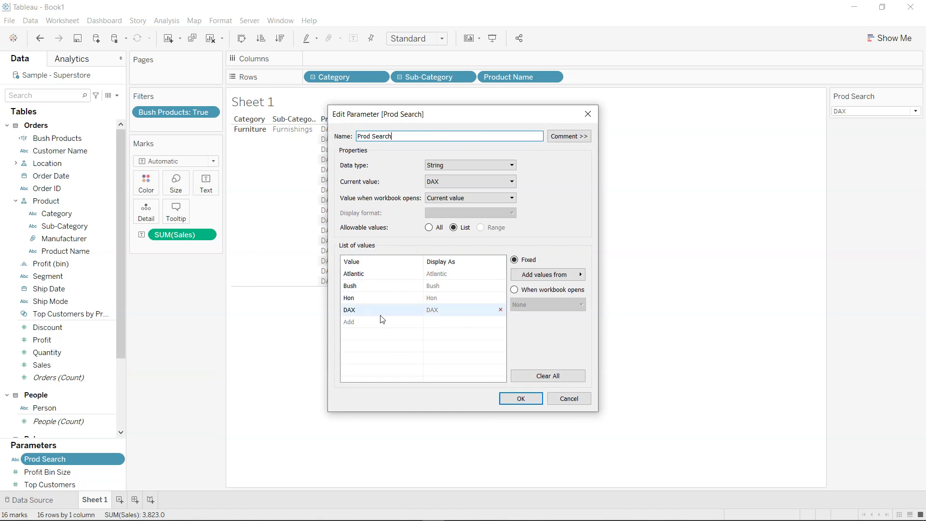
{"action": "left_click_drag", "start_coordinate": [448, 116], "coordinate": [625, 117]}
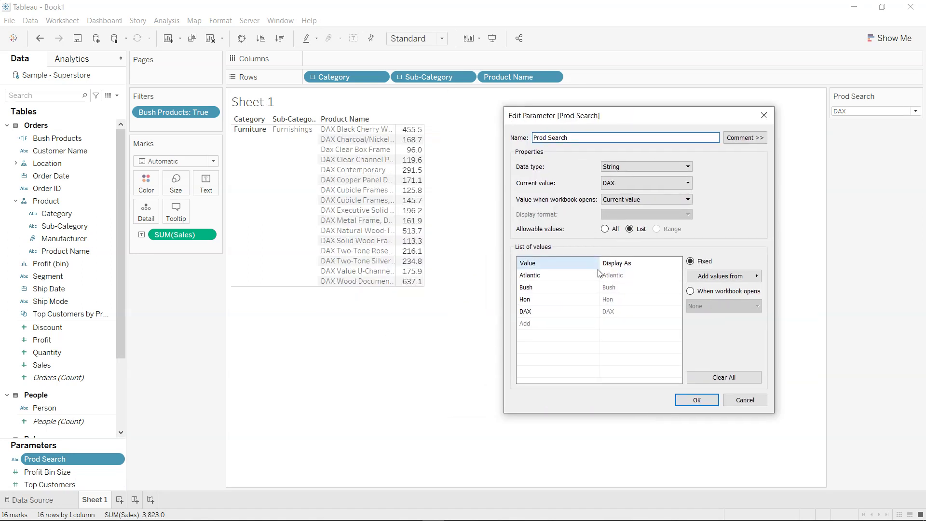
{"action": "left_click", "coordinate": [566, 325]}
{"action": "type", "text": "Metal"}
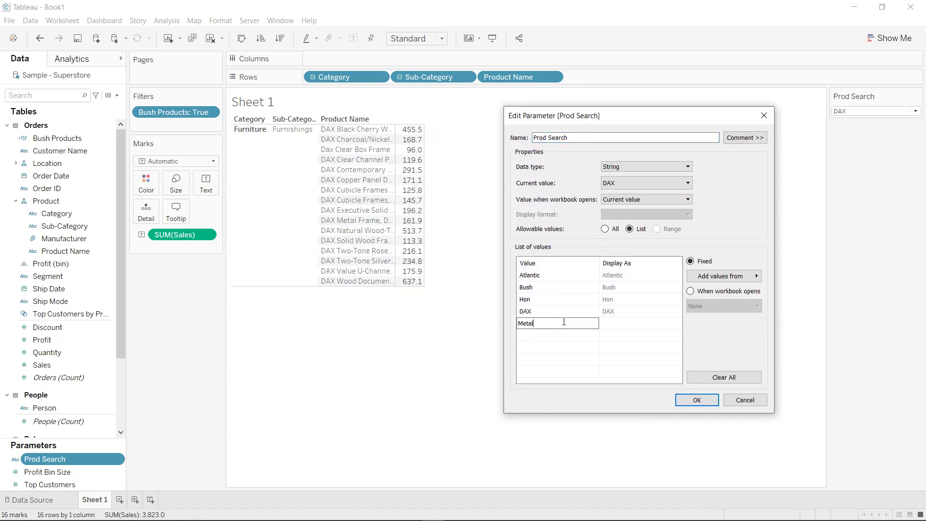
{"action": "key", "text": "Tab"}
{"action": "left_click", "coordinate": [706, 404]}
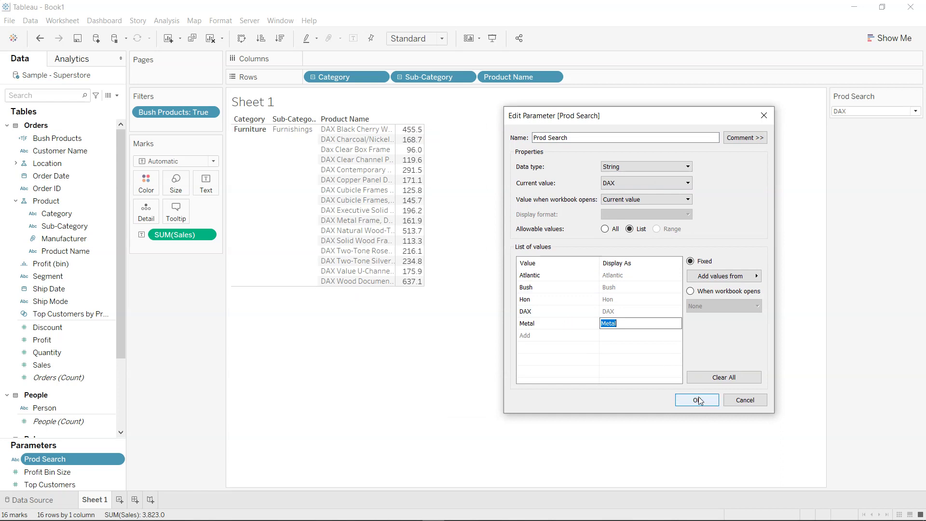
{"action": "left_click", "coordinate": [868, 112]}
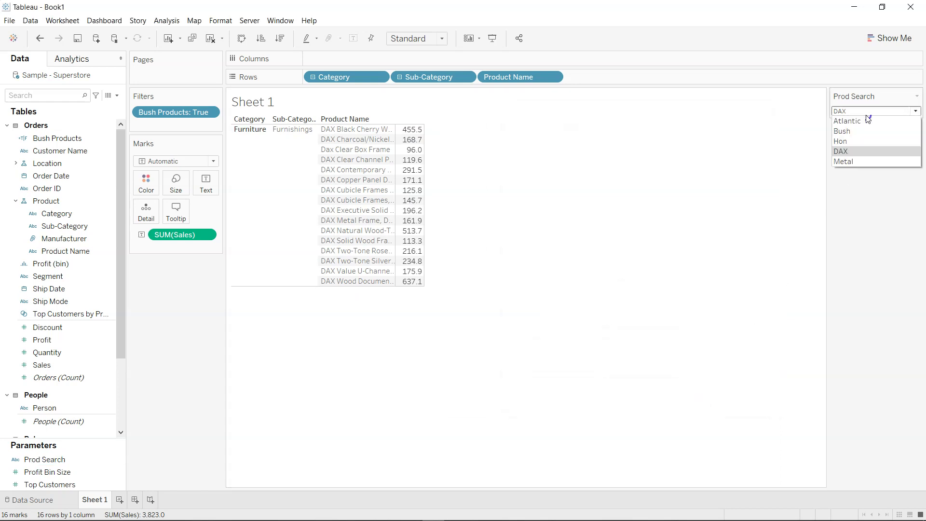
- Set Prod Search to Metal, then Bush, and finally Hon
{"action": "left_click", "coordinate": [856, 161]}
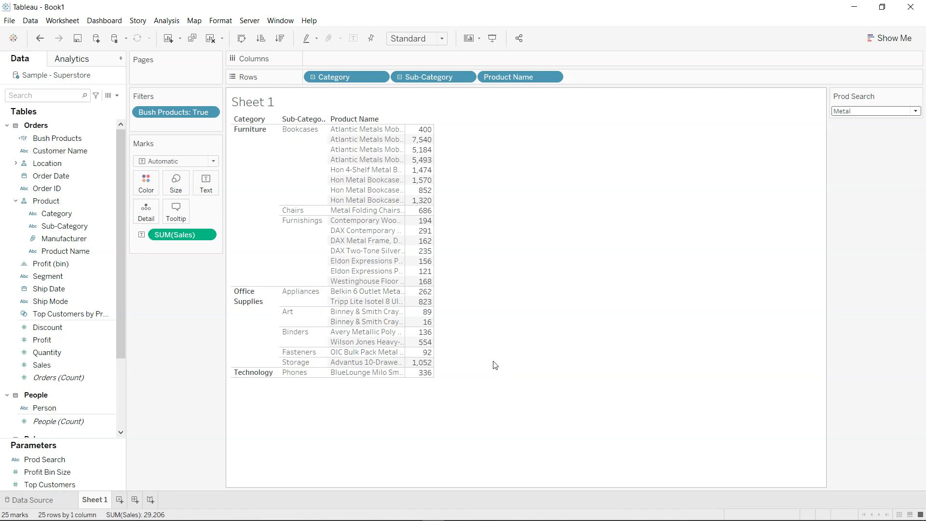
{"action": "left_click", "coordinate": [838, 112]}
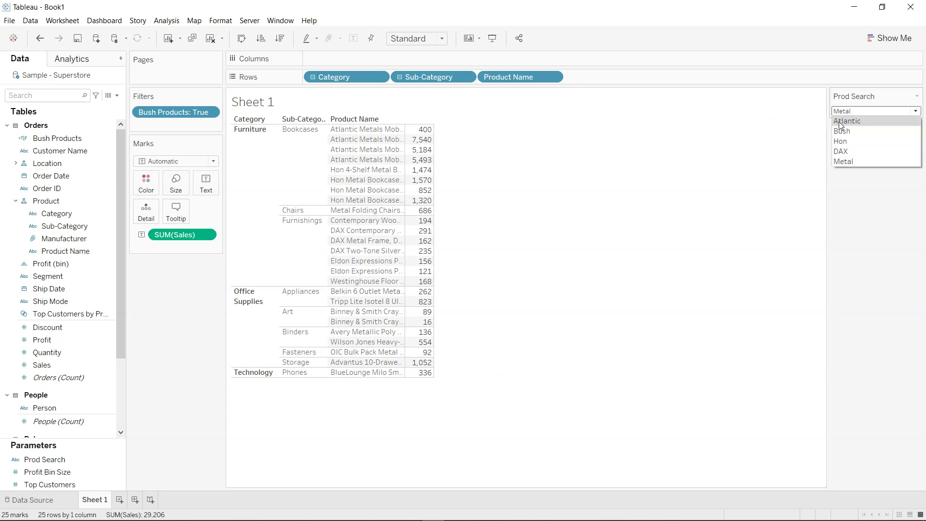
{"action": "left_click", "coordinate": [841, 131]}
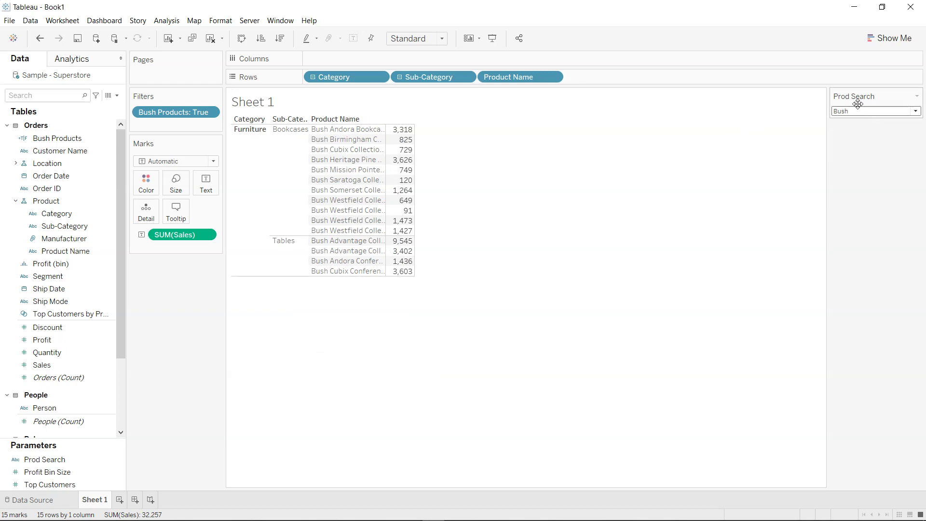
{"action": "left_click", "coordinate": [858, 111]}
{"action": "left_click", "coordinate": [861, 141]}
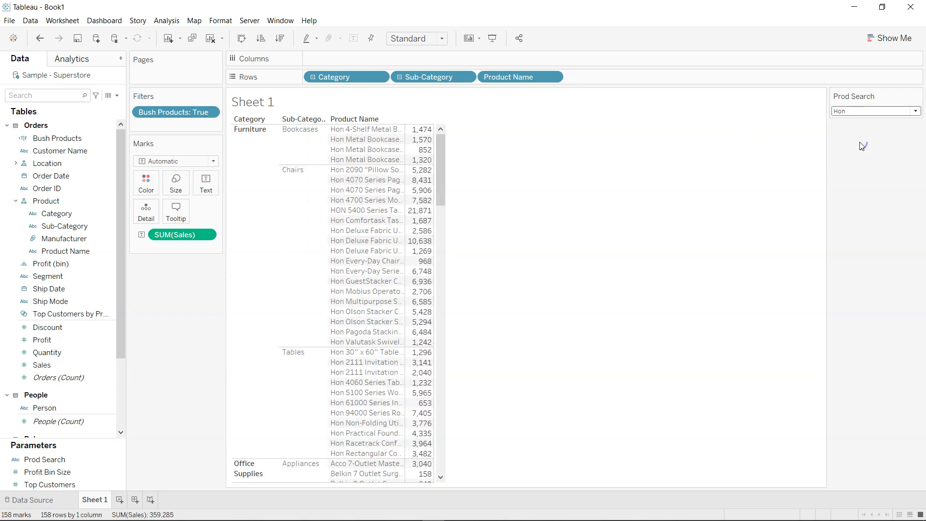